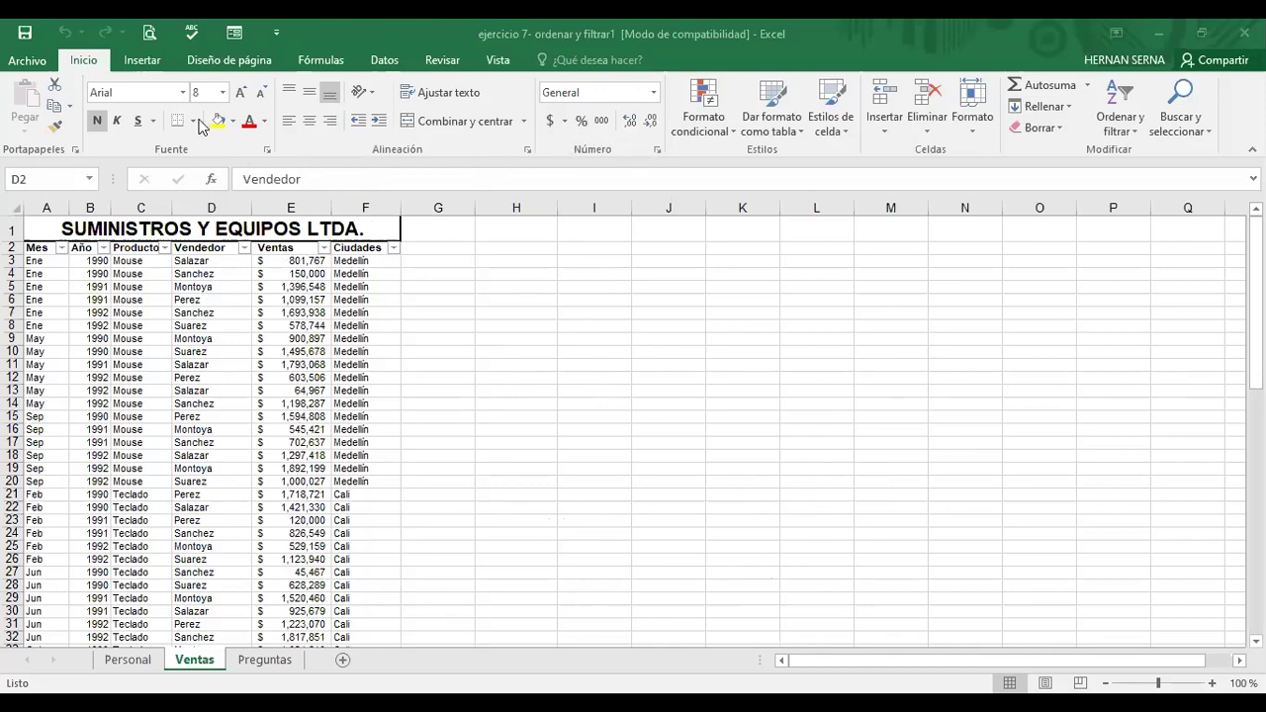
pyautogui.click(657, 341)
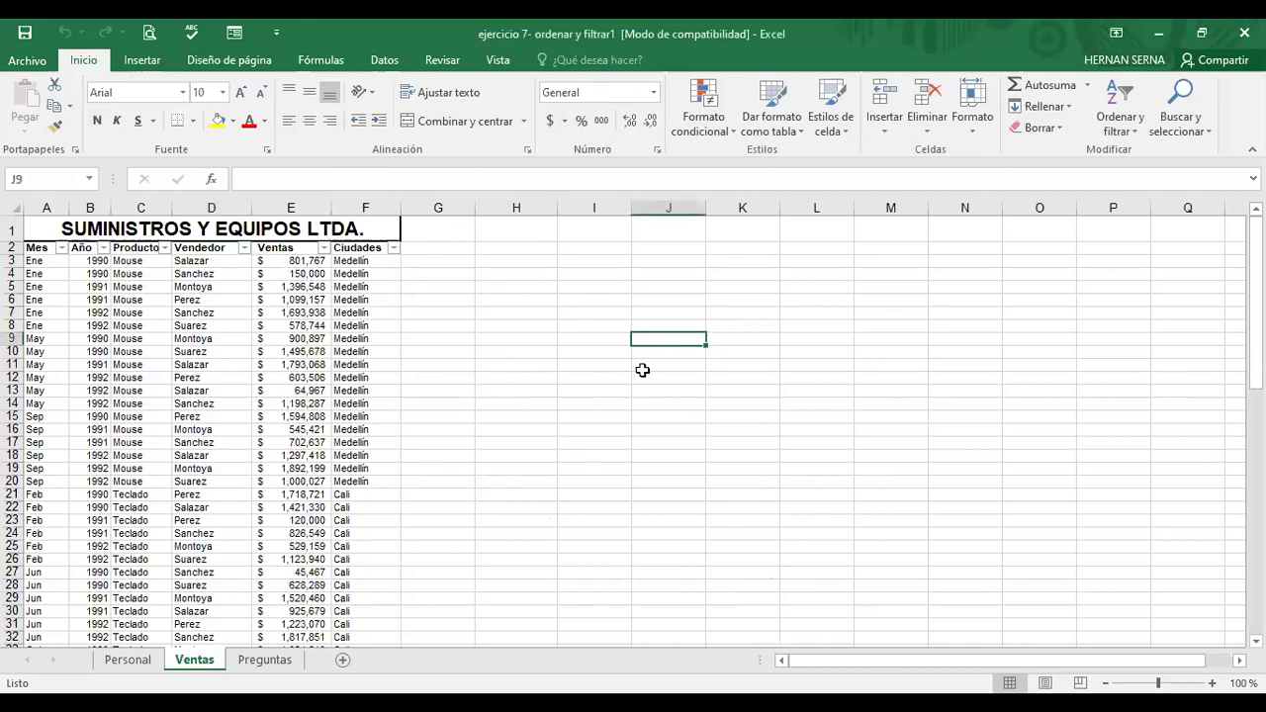
pyautogui.click(637, 376)
pyautogui.click(528, 393)
pyautogui.click(735, 283)
pyautogui.click(799, 399)
pyautogui.click(1066, 448)
pyautogui.click(1039, 326)
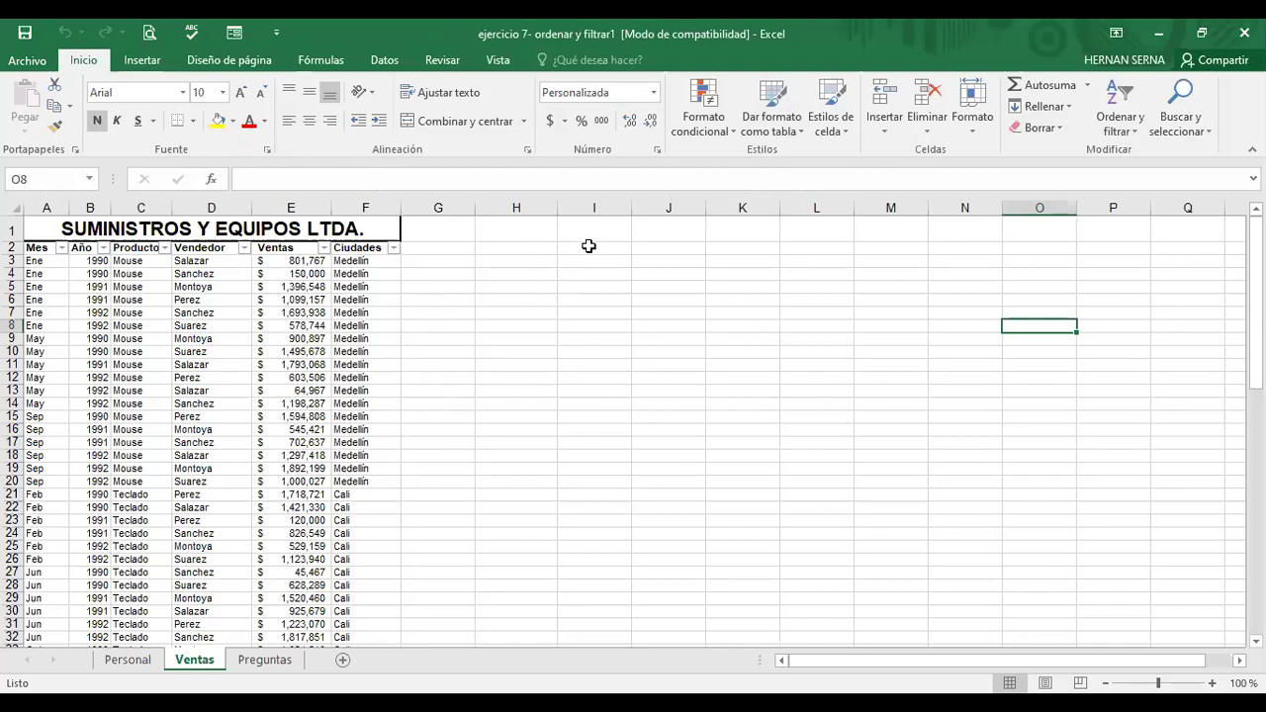
pyautogui.click(611, 293)
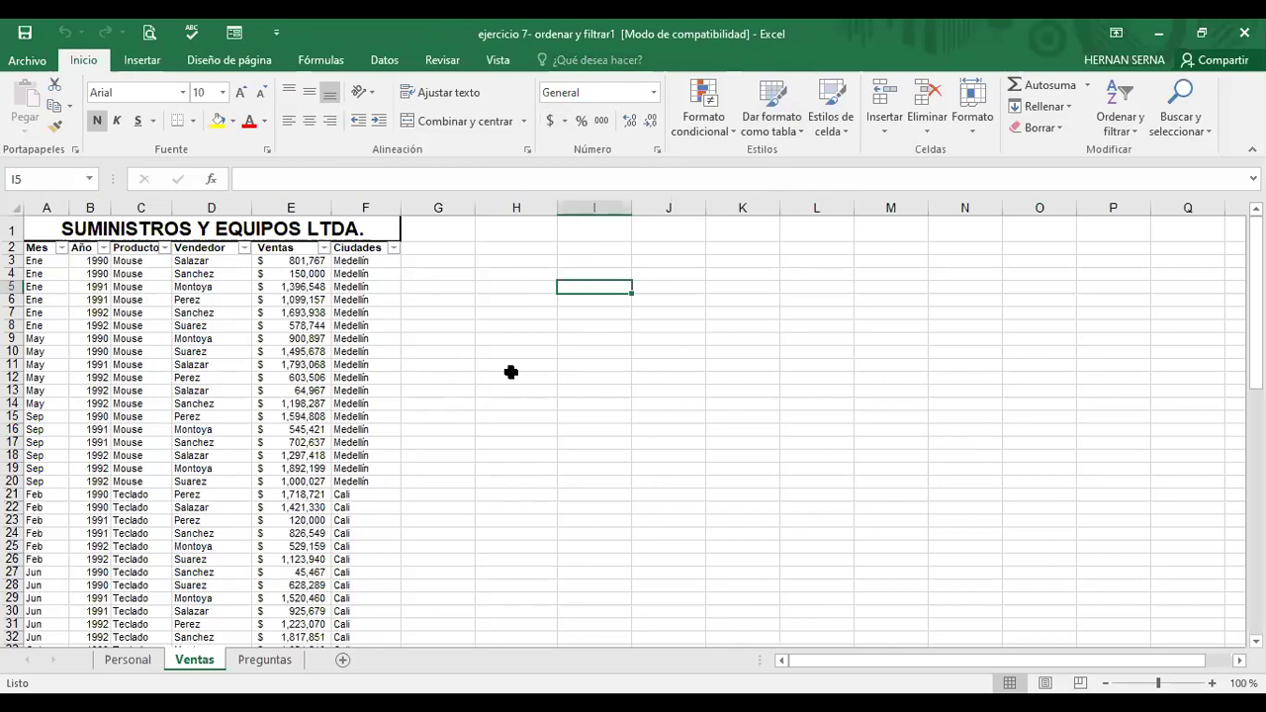
pyautogui.click(550, 364)
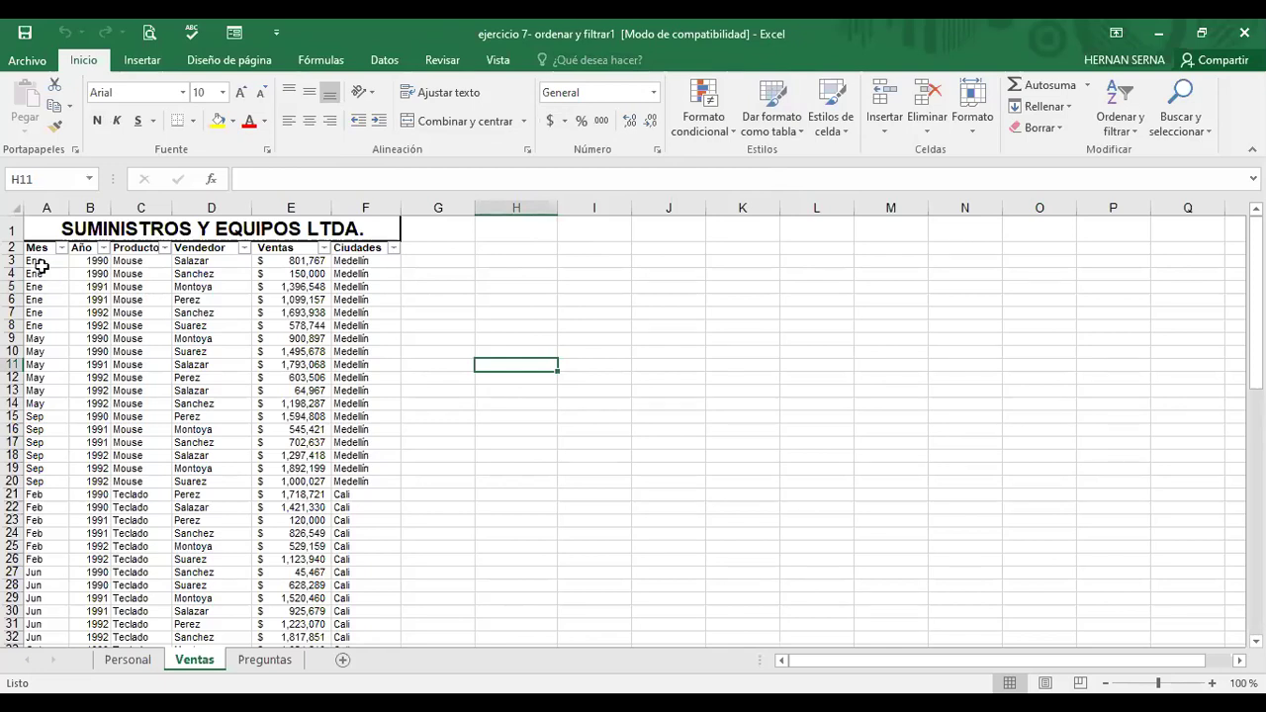
# Step: Look through the sales records on the Ventas sheet, from the first entry down to the last
pyautogui.scroll(-3, 109, 326)
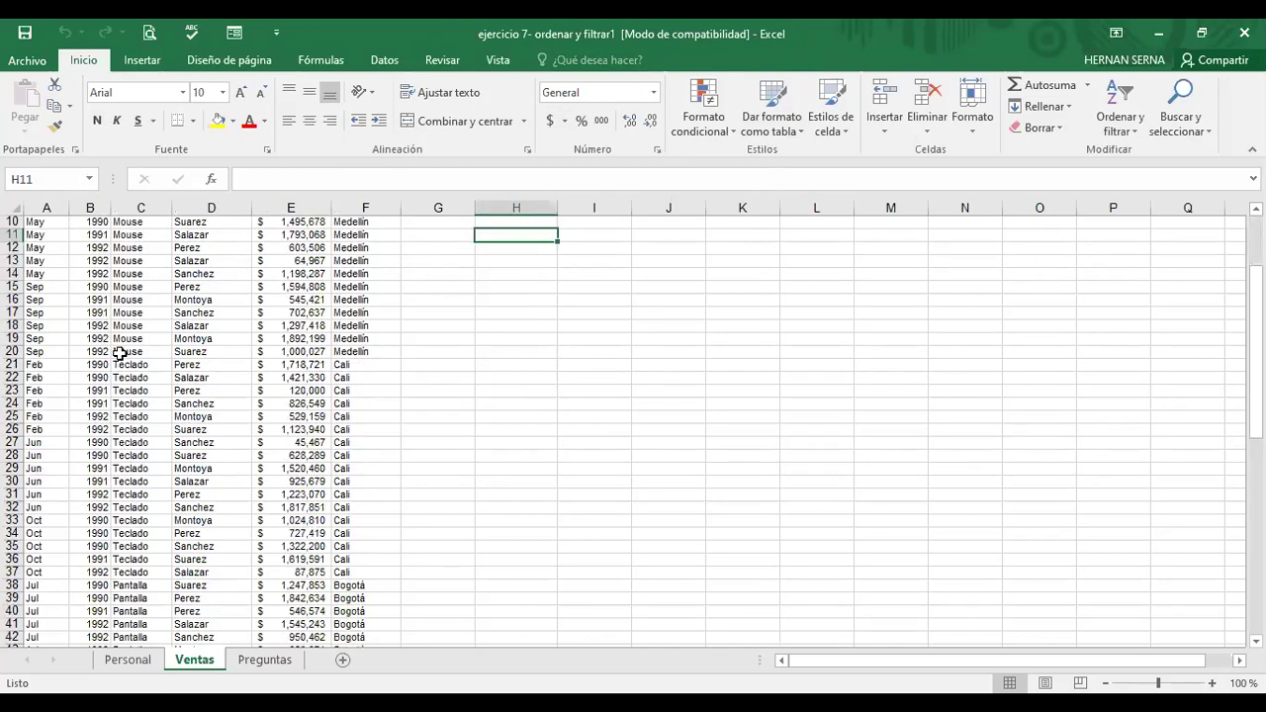
pyautogui.scroll(-10, 124, 376)
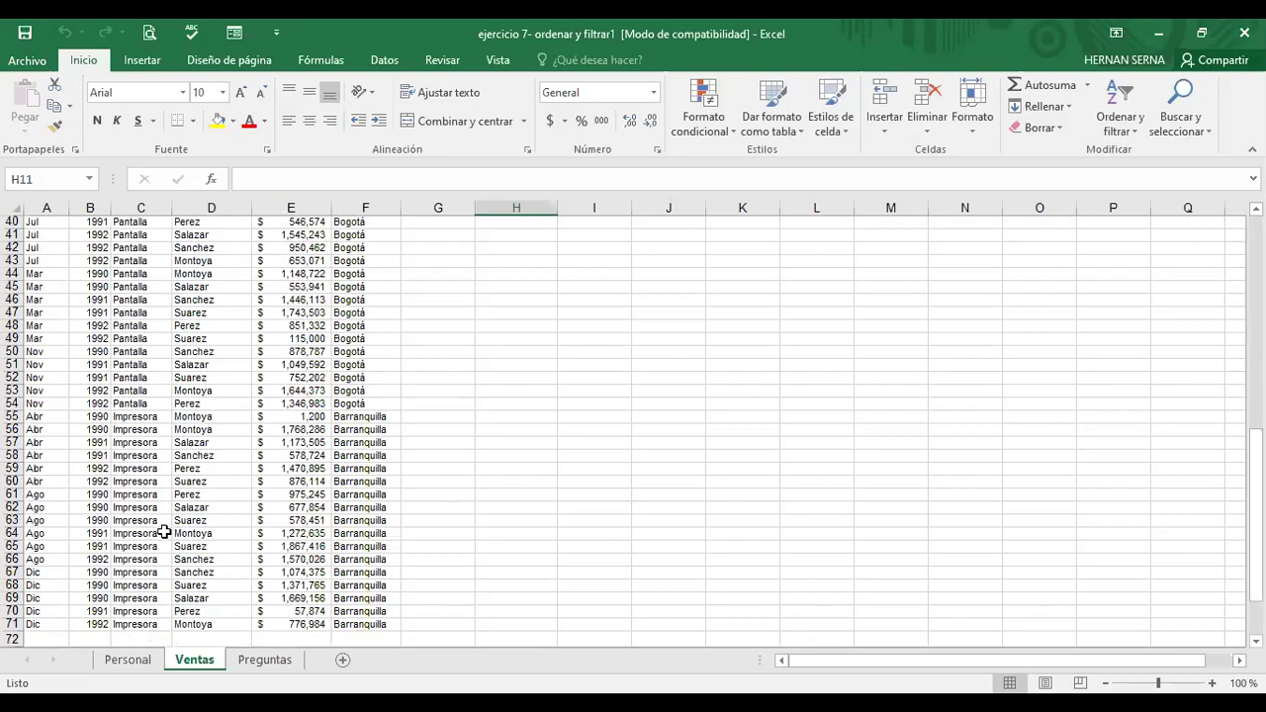
pyautogui.scroll(-6, 164, 532)
pyautogui.scroll(6, 164, 532)
pyautogui.scroll(2, 279, 429)
pyautogui.scroll(1, 262, 437)
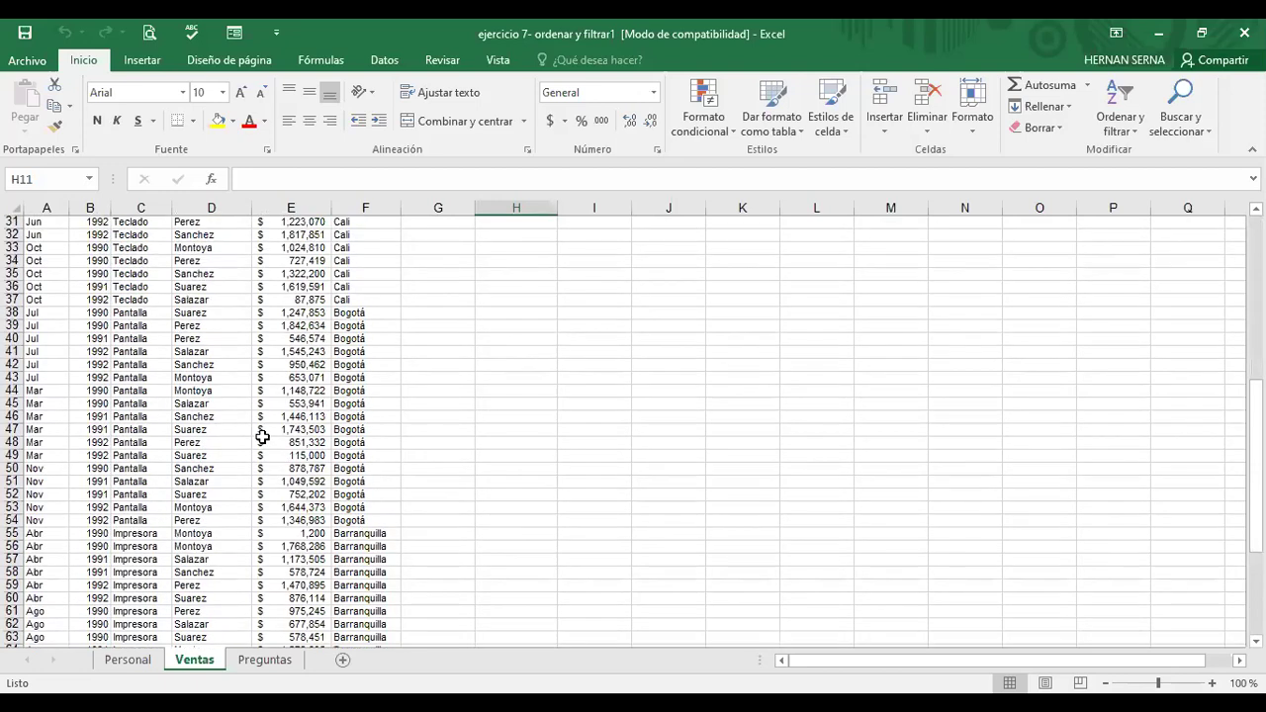
pyautogui.scroll(3, 262, 437)
pyautogui.scroll(5, 250, 443)
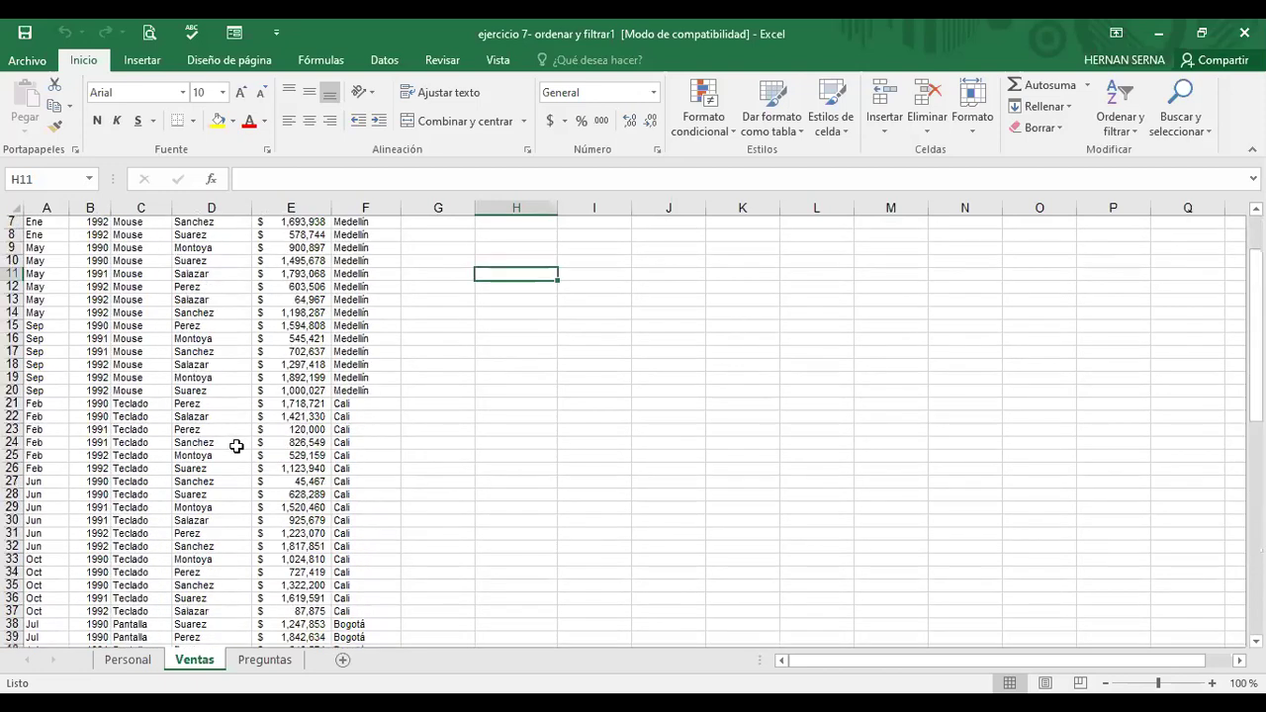
pyautogui.scroll(2, 236, 446)
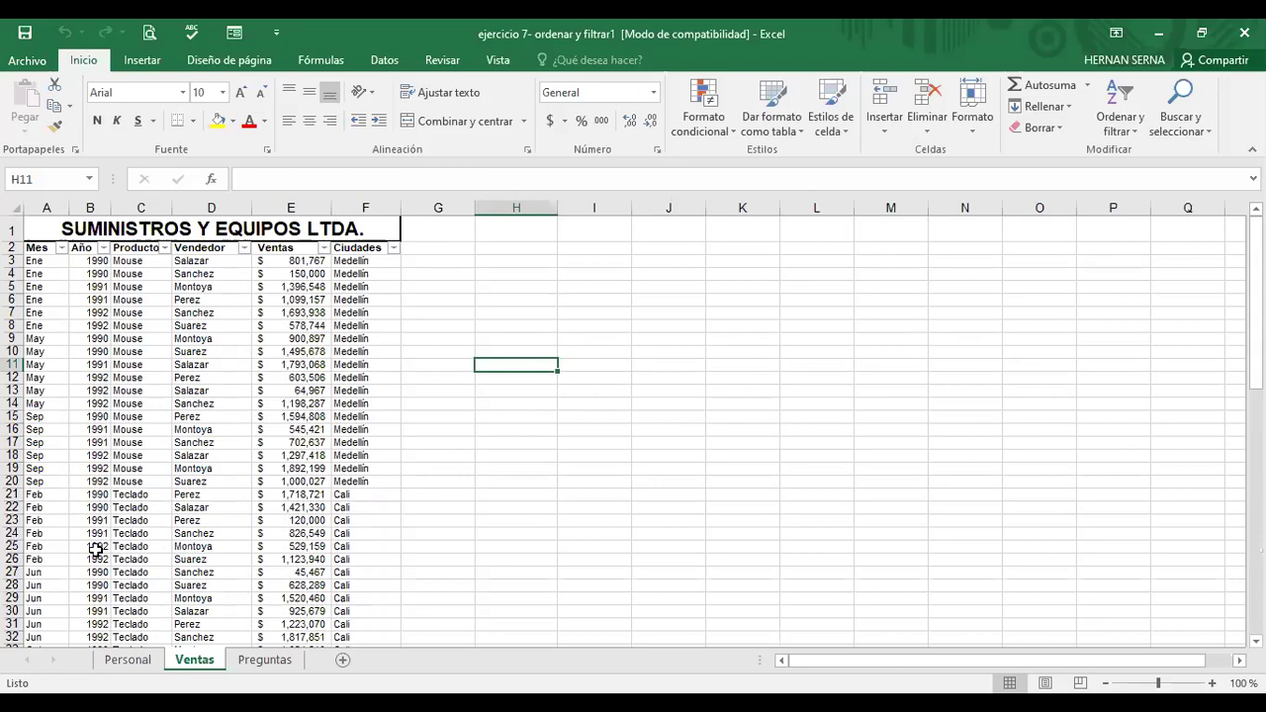
# Step: Start a new record in row 72, below the last sale, with month ago and year 2000
pyautogui.scroll(-4, 374, 417)
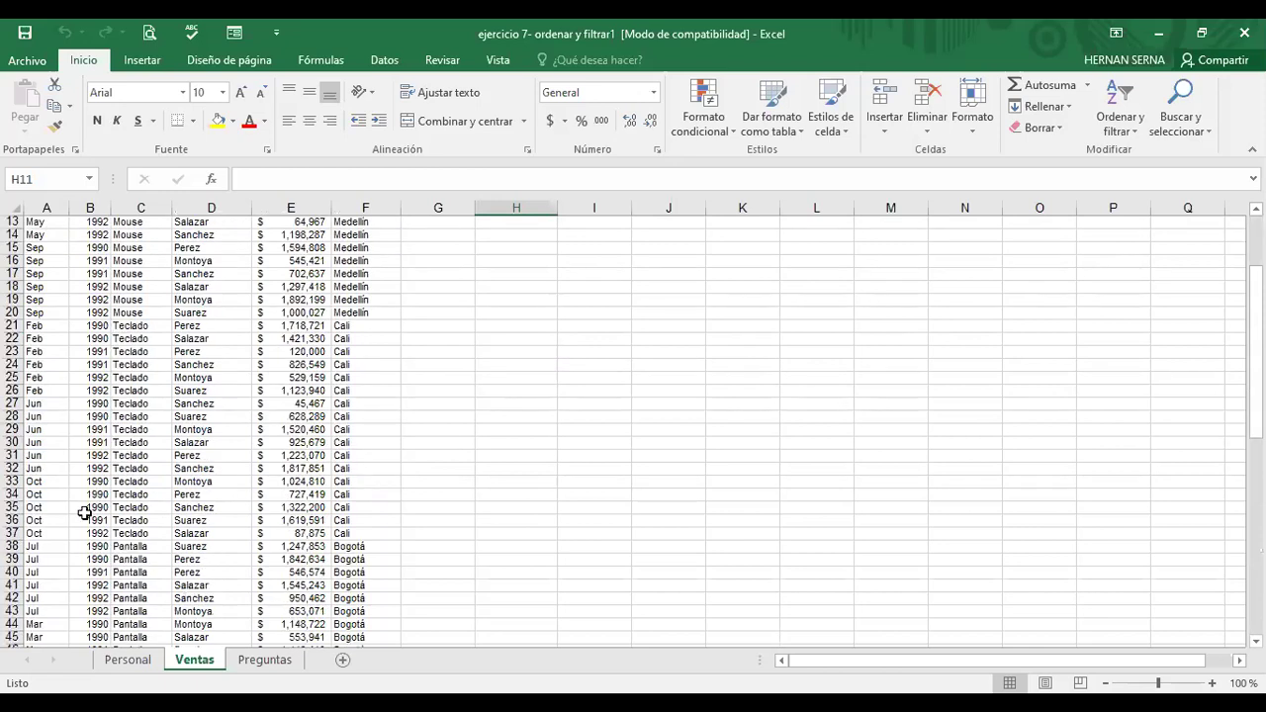
pyautogui.scroll(-2, 85, 505)
pyautogui.scroll(-1, 116, 550)
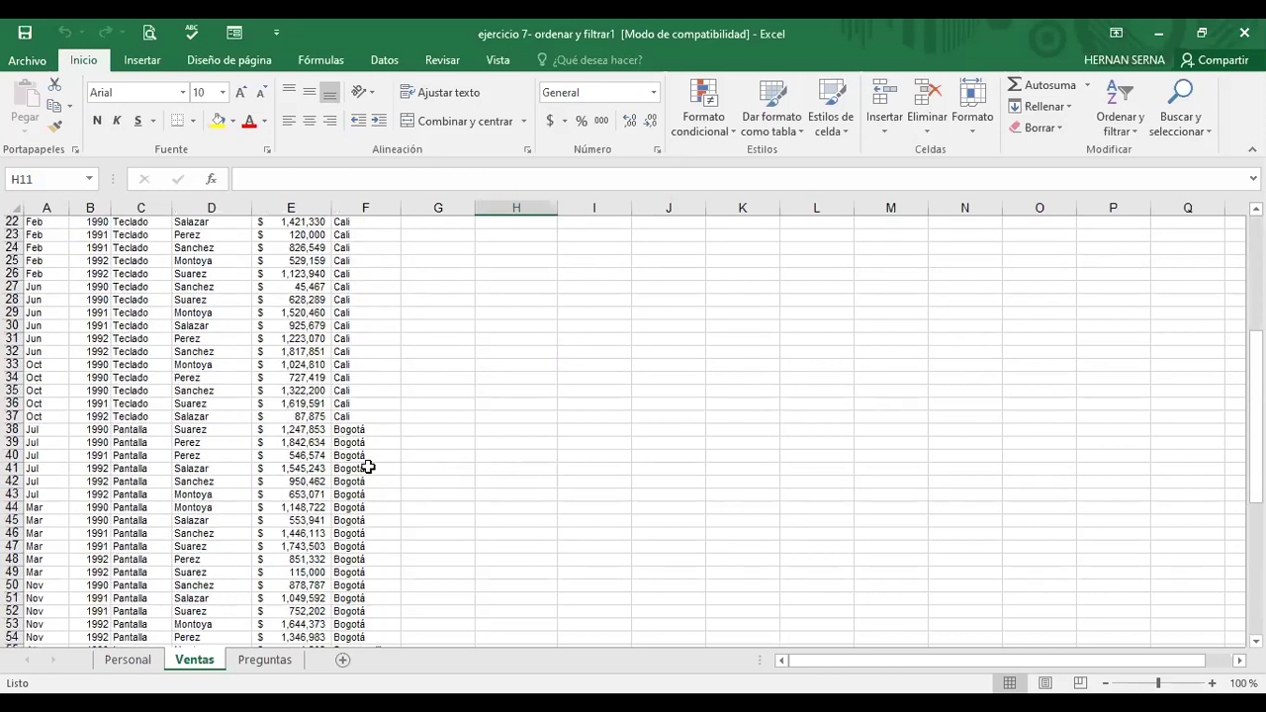
pyautogui.scroll(-4, 341, 504)
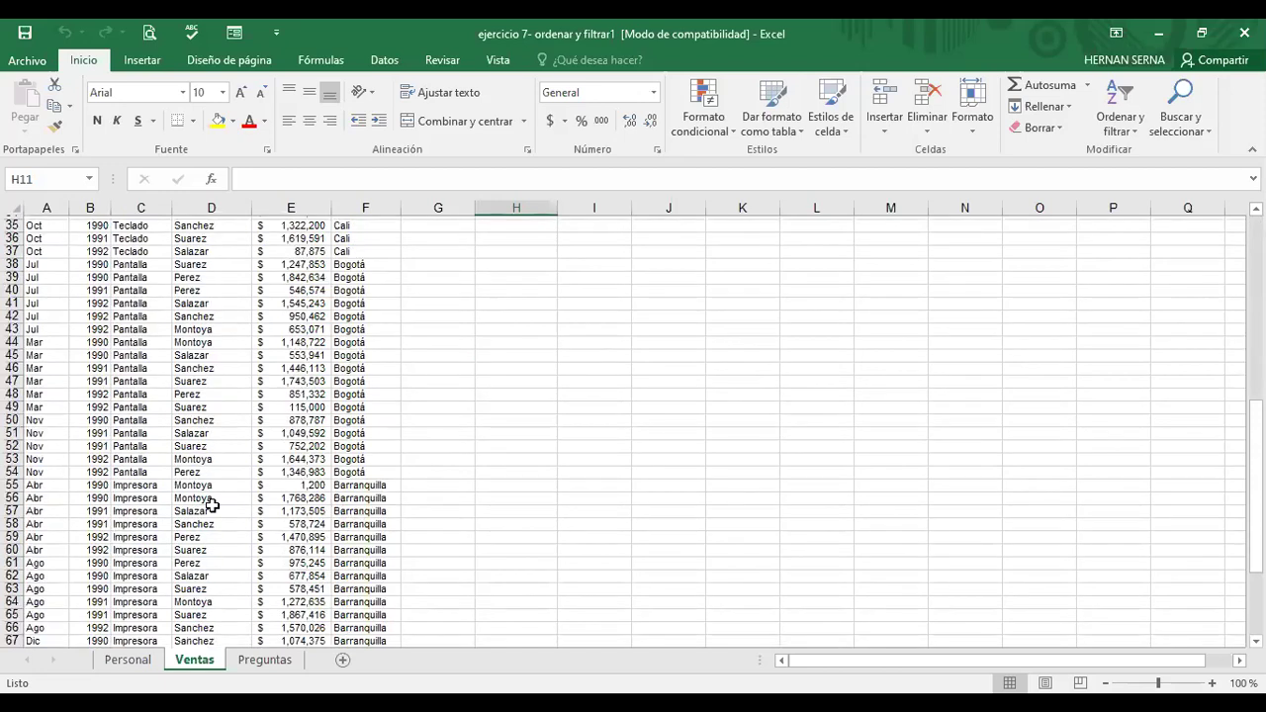
pyautogui.scroll(-5, 75, 543)
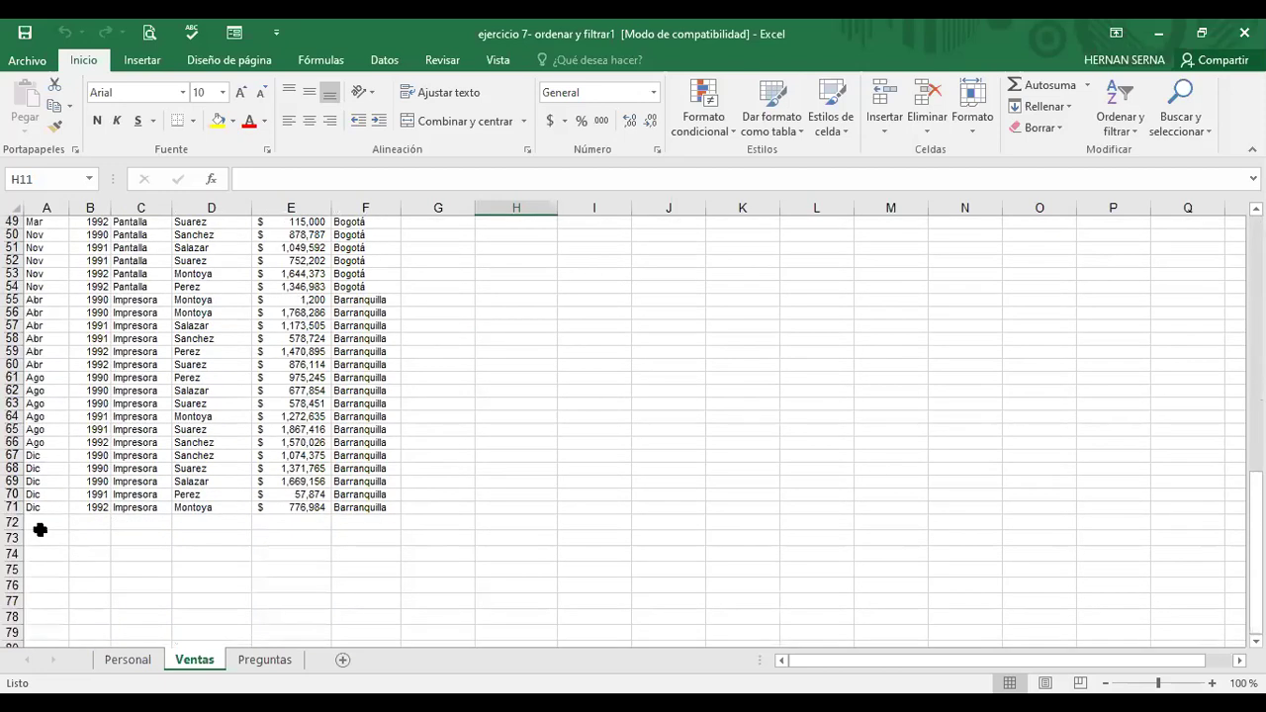
pyautogui.click(41, 523)
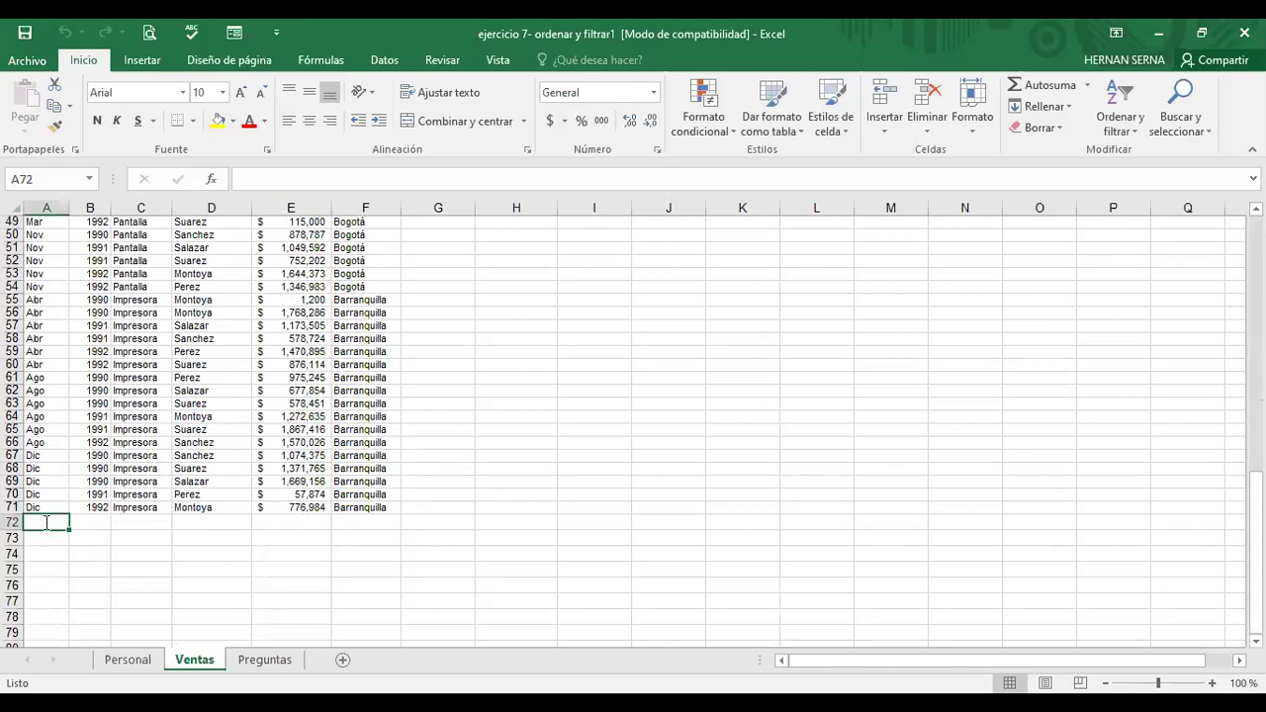
pyautogui.write('ago')
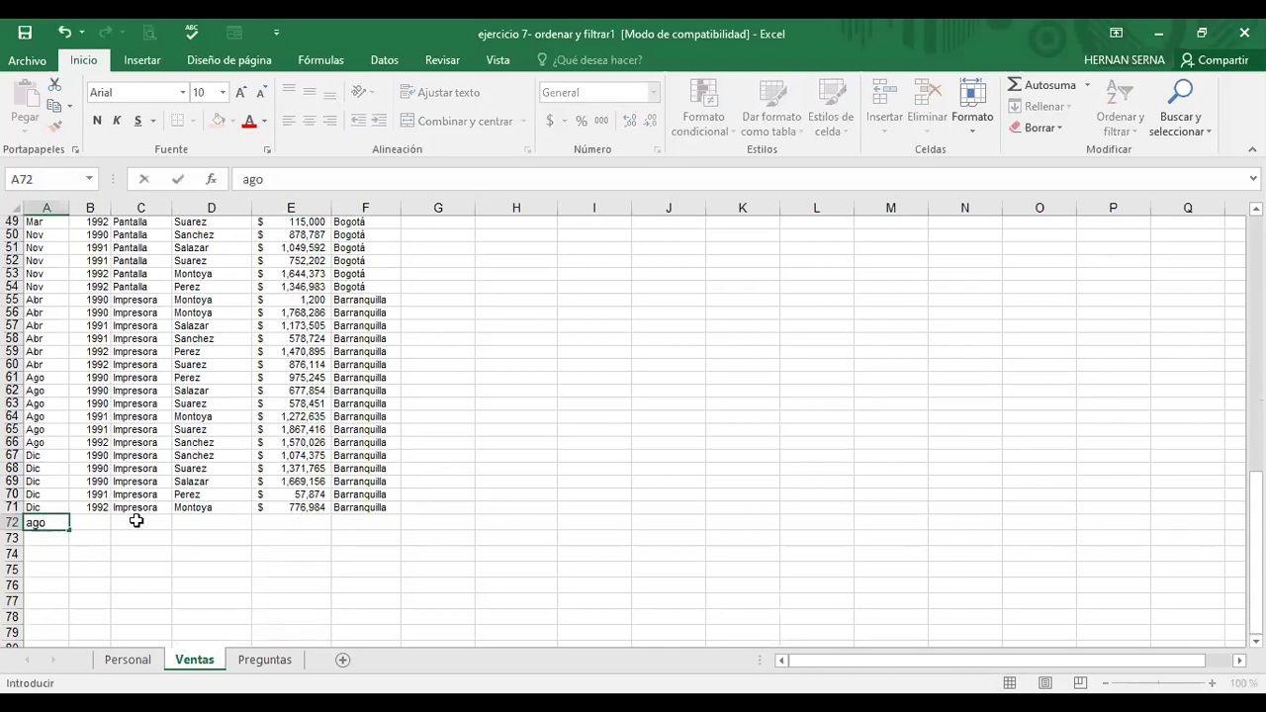
pyautogui.scroll(1, 85, 565)
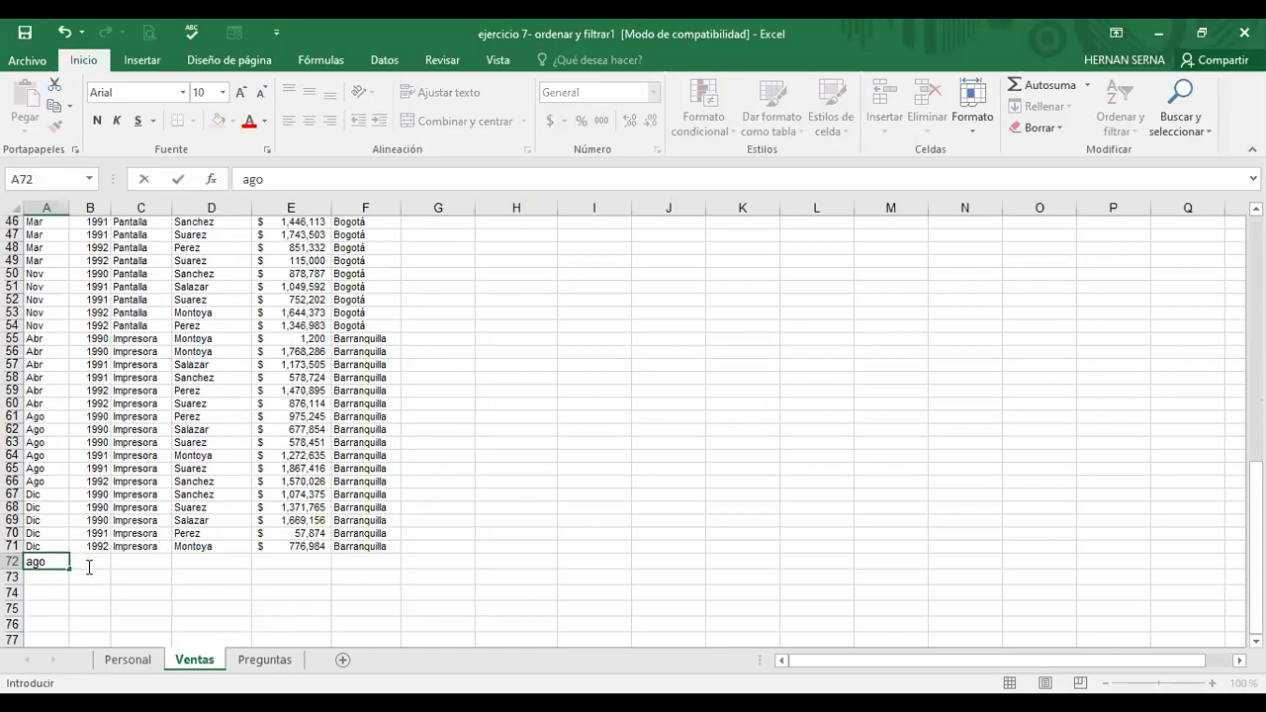
pyautogui.click(89, 565)
pyautogui.write('2000')
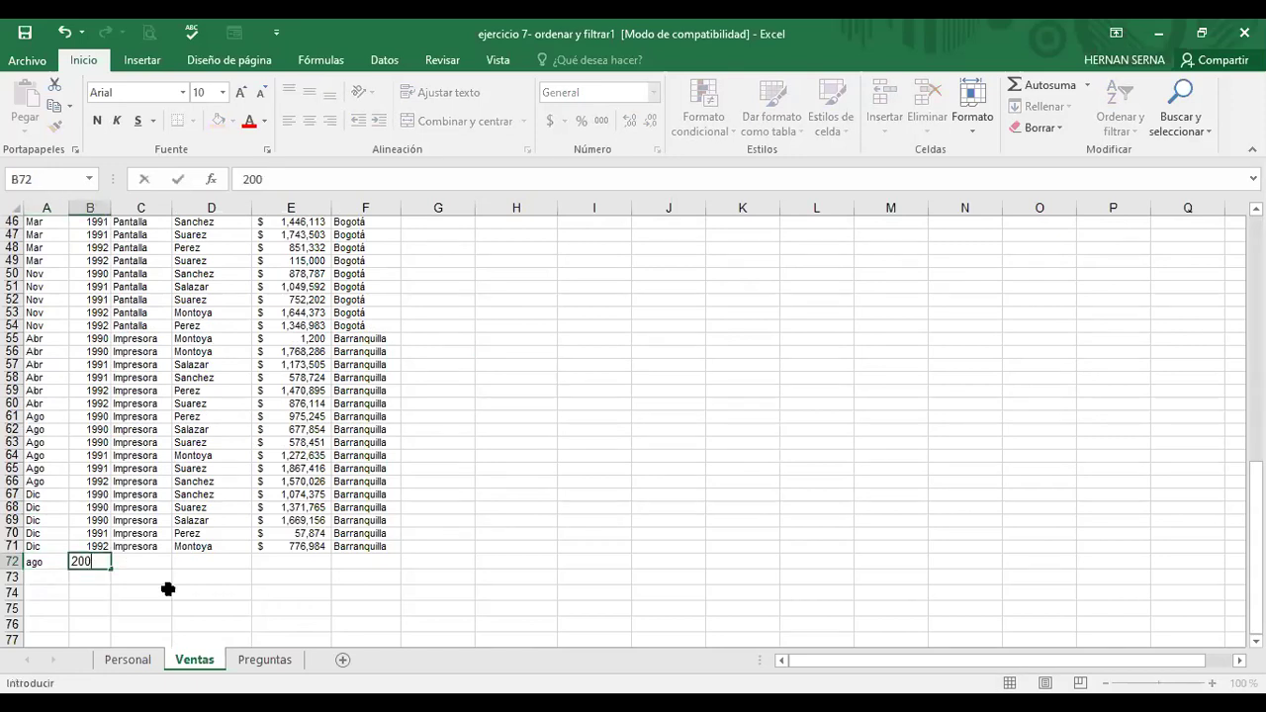
# Step: Enter pantalla as the product and the seller's surname as the vendor in row 72
pyautogui.click(154, 559)
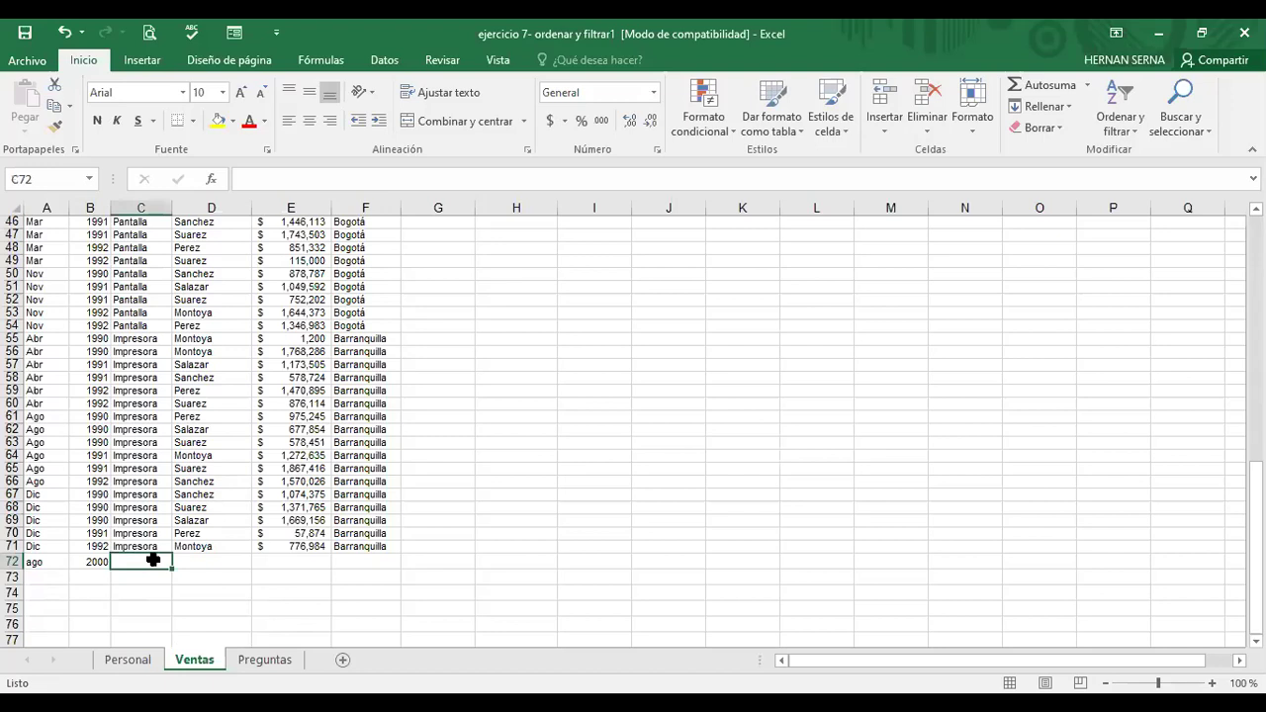
pyautogui.write('pantalla')
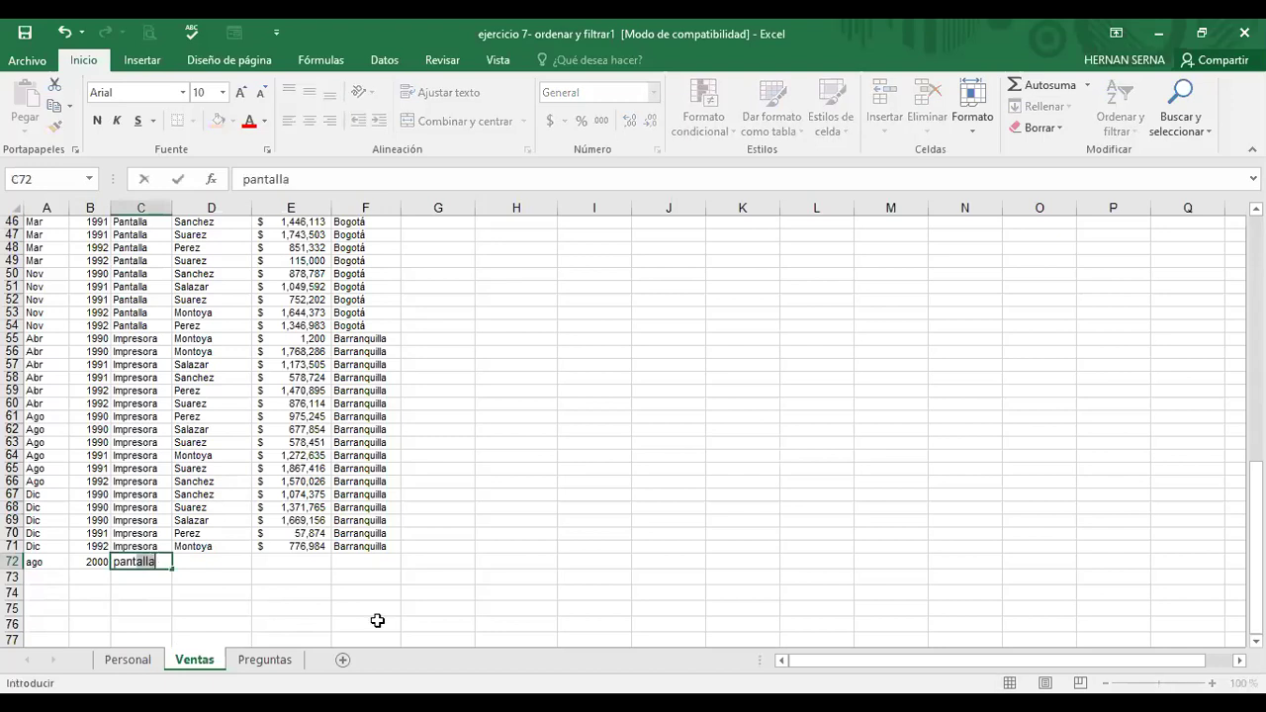
pyautogui.click(219, 561)
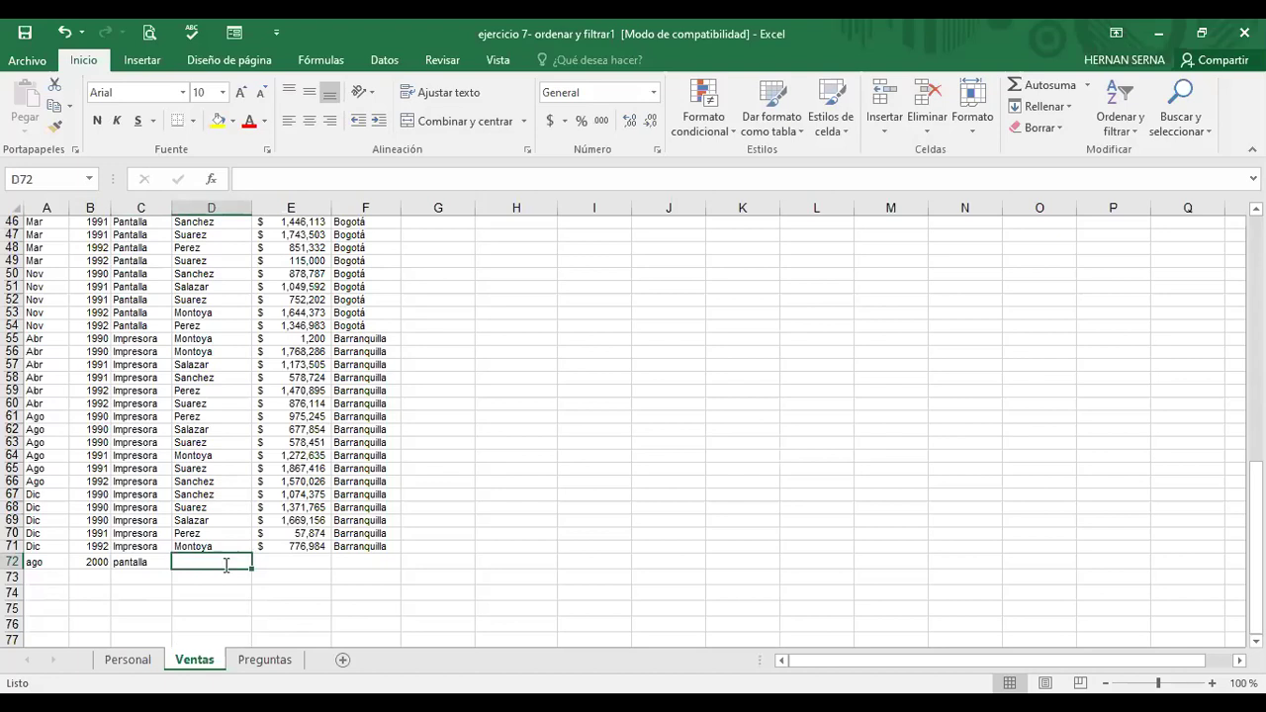
pyautogui.write('perez')
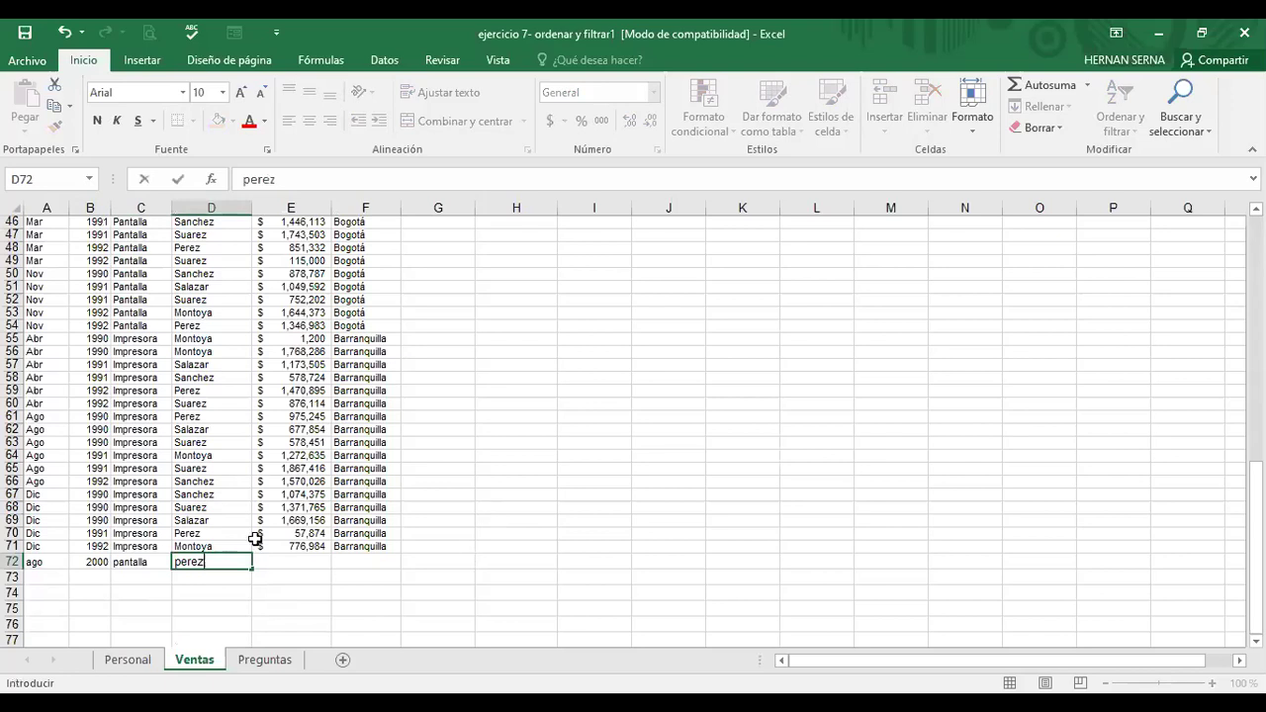
pyautogui.click(515, 520)
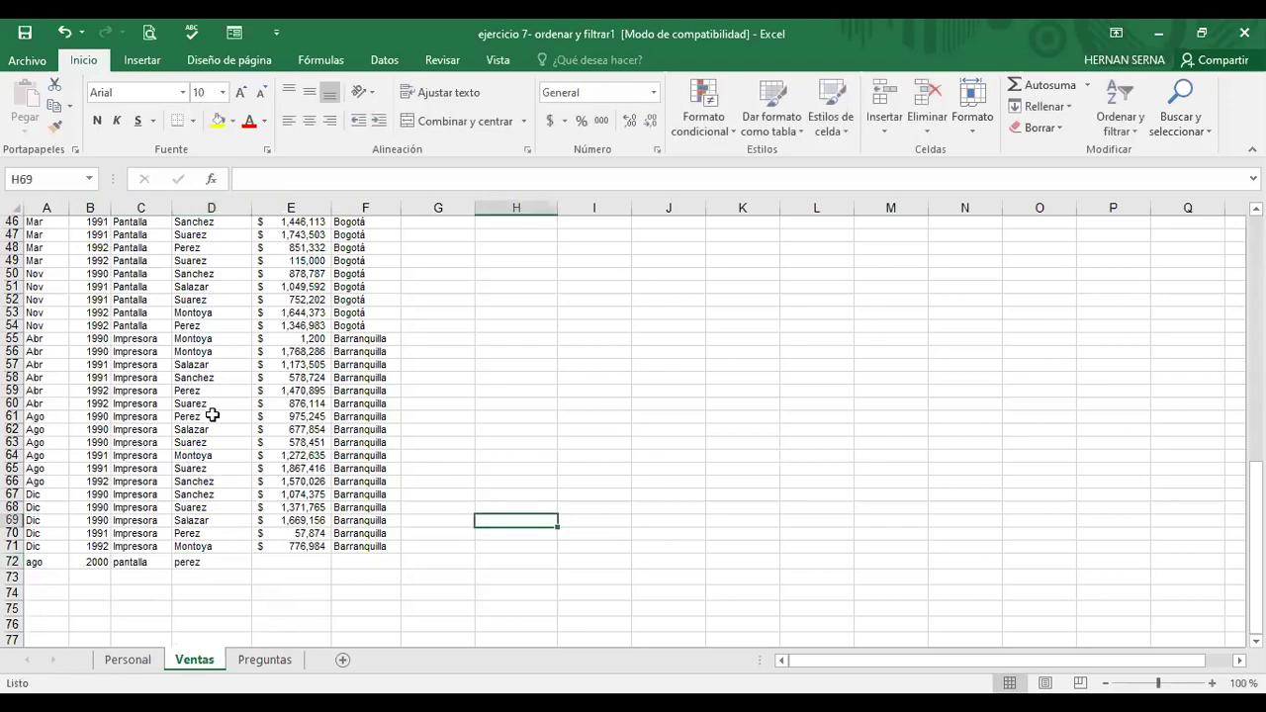
# Step: Look through the whole sales list again and check its print preview
pyautogui.scroll(7, 211, 416)
pyautogui.scroll(8, 212, 415)
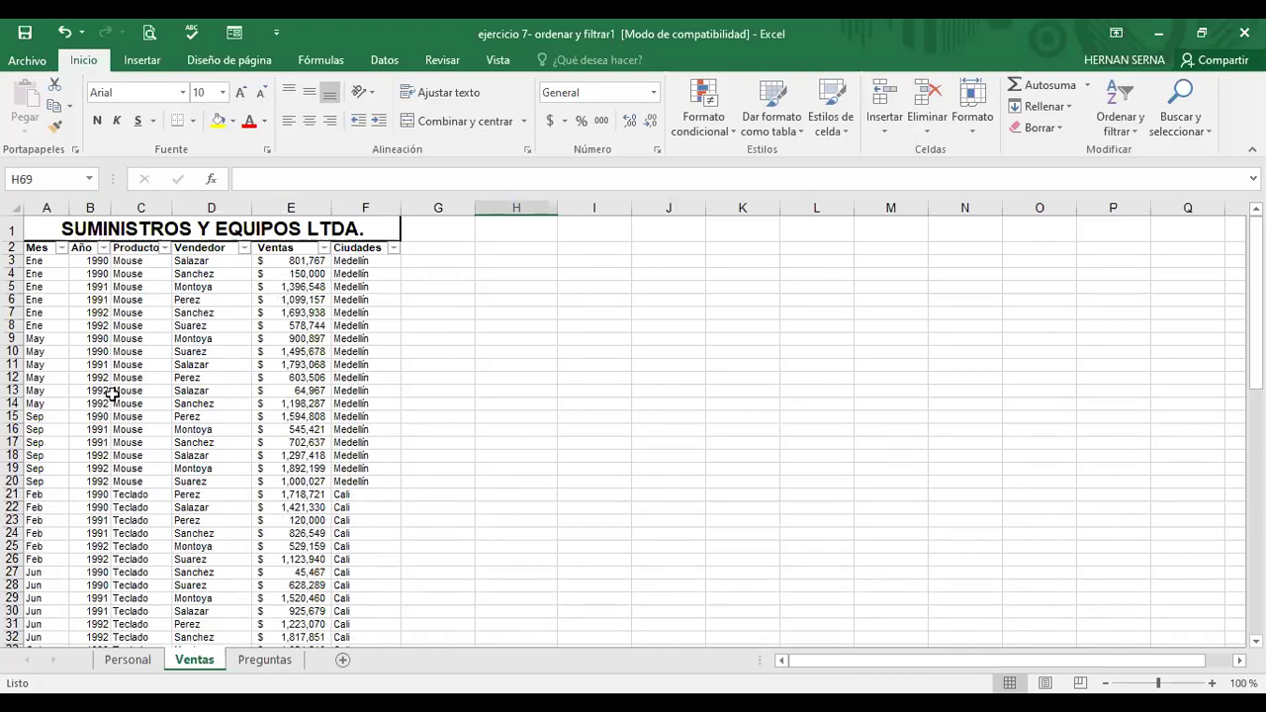
pyautogui.scroll(-1, 112, 393)
pyautogui.scroll(1, 112, 394)
pyautogui.scroll(-8, 151, 364)
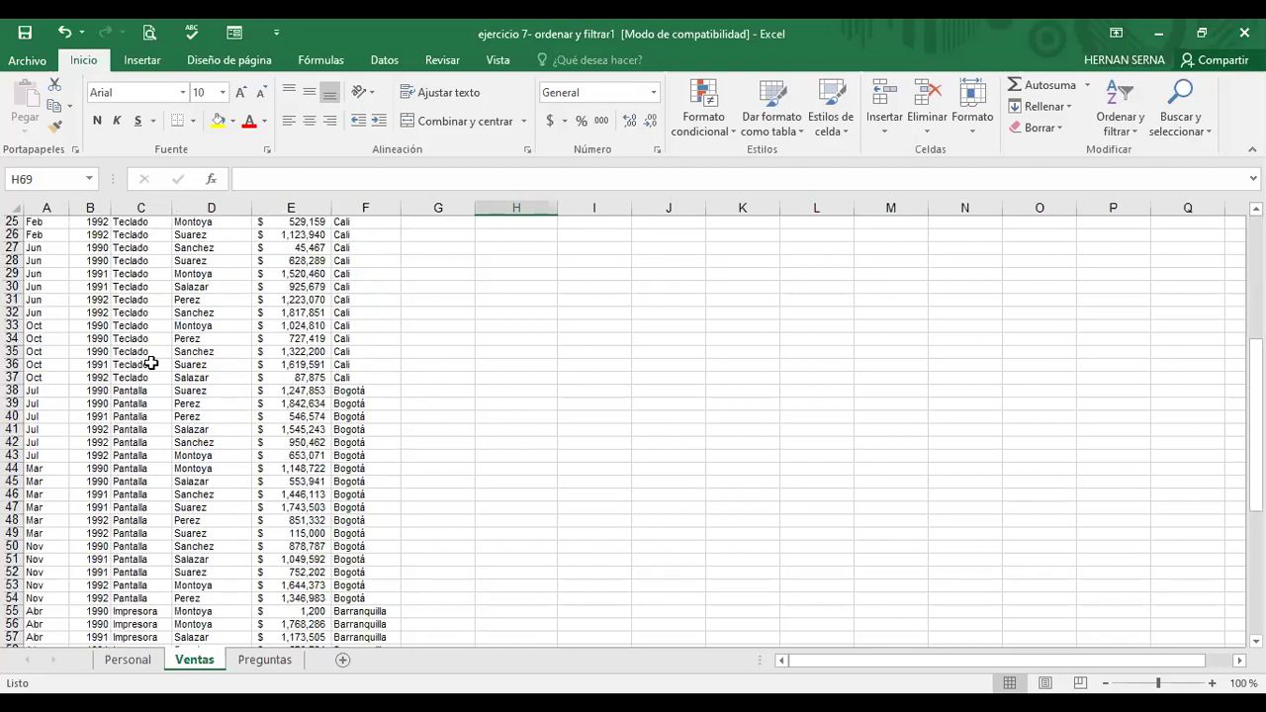
pyautogui.scroll(-14, 151, 364)
pyautogui.scroll(14, 150, 363)
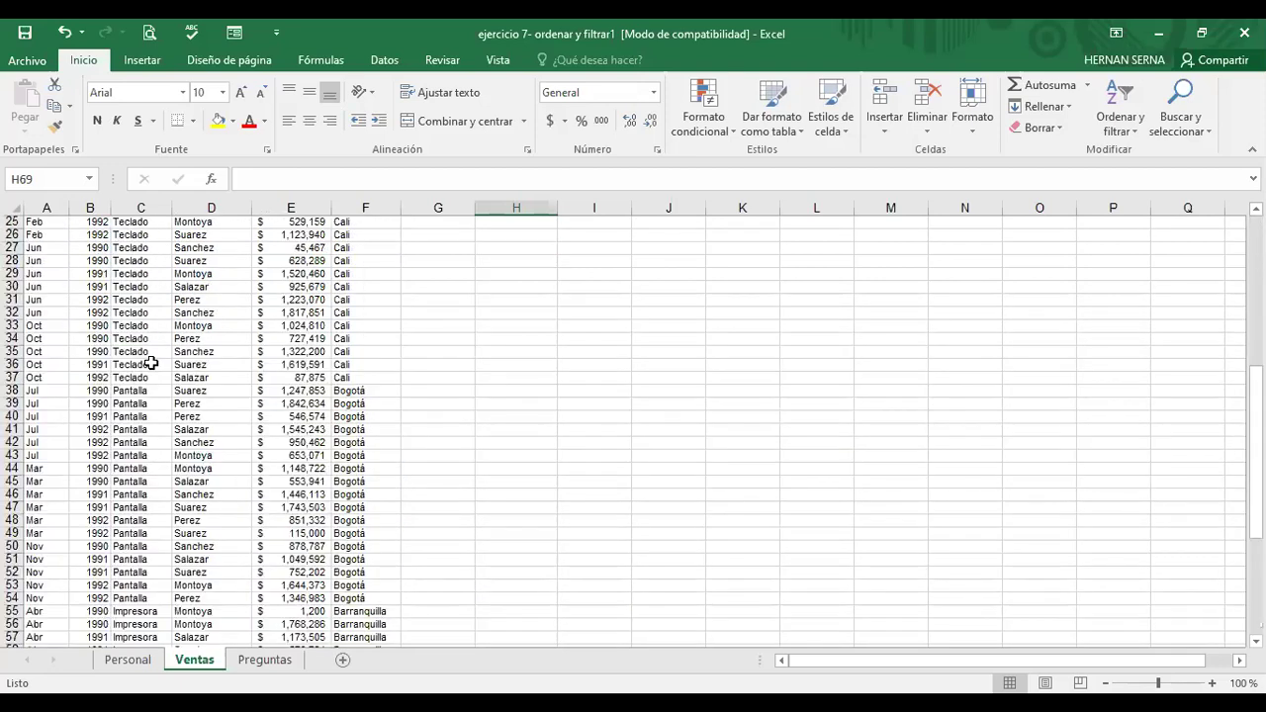
pyautogui.scroll(8, 151, 364)
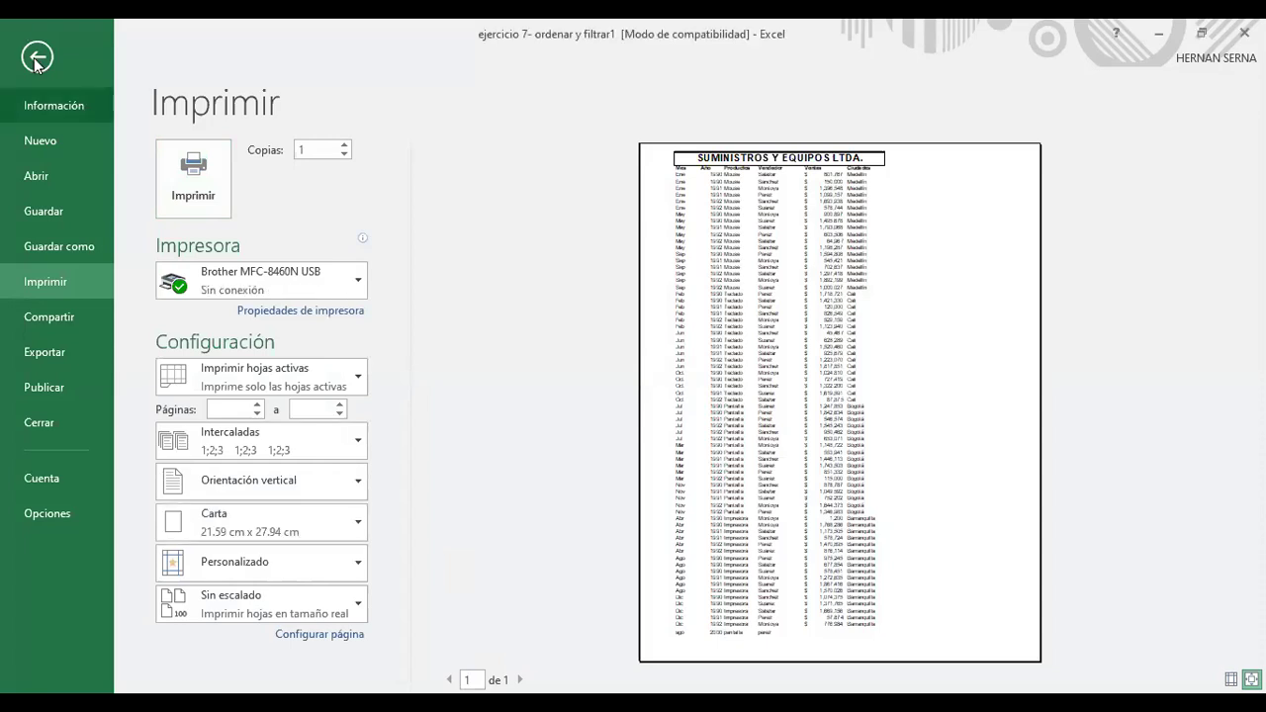
pyautogui.press('Escape')
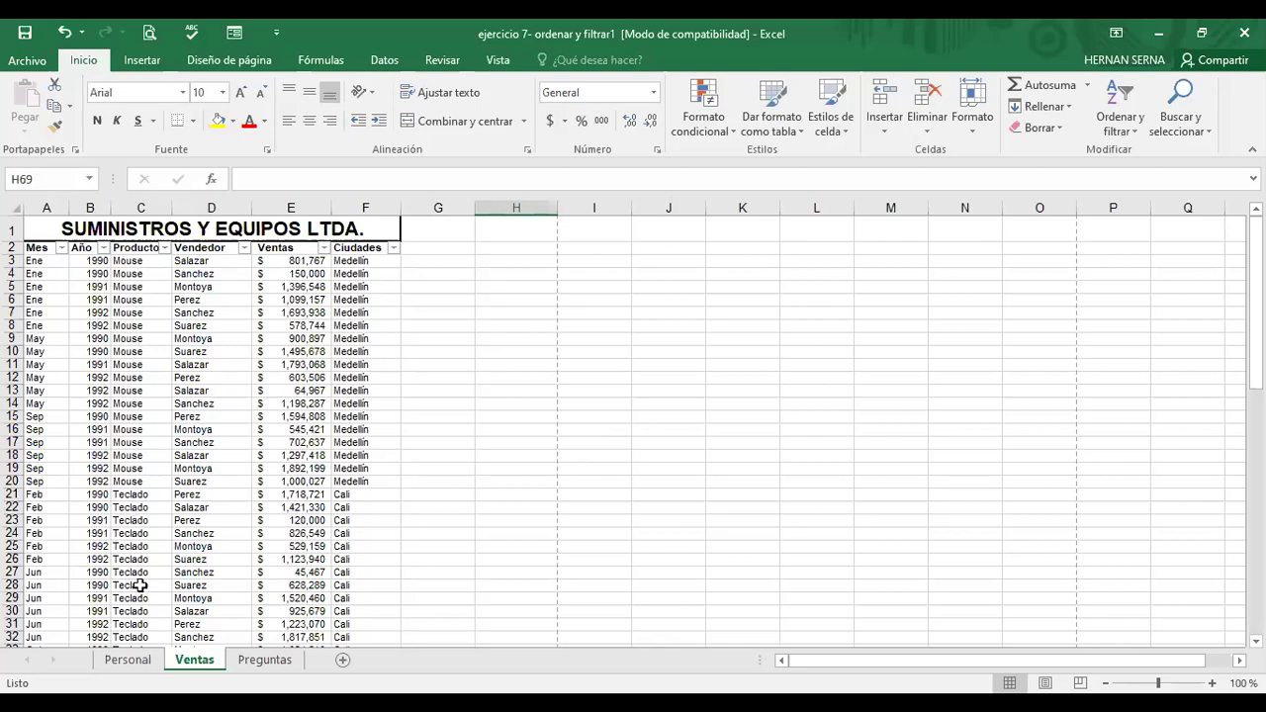
# Step: Try to filter the sales list by product, deselecting all entries in the Productos column's filter
pyautogui.click(166, 248)
pyautogui.click(55, 456)
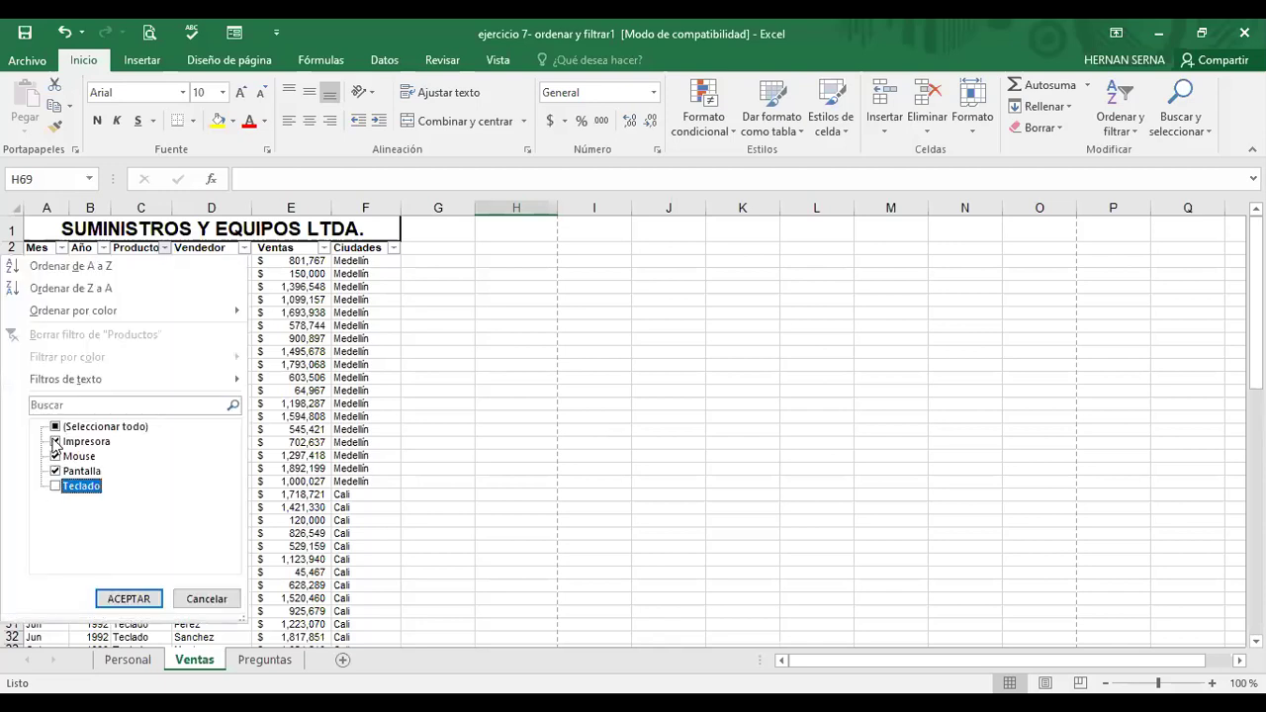
pyautogui.click(55, 441)
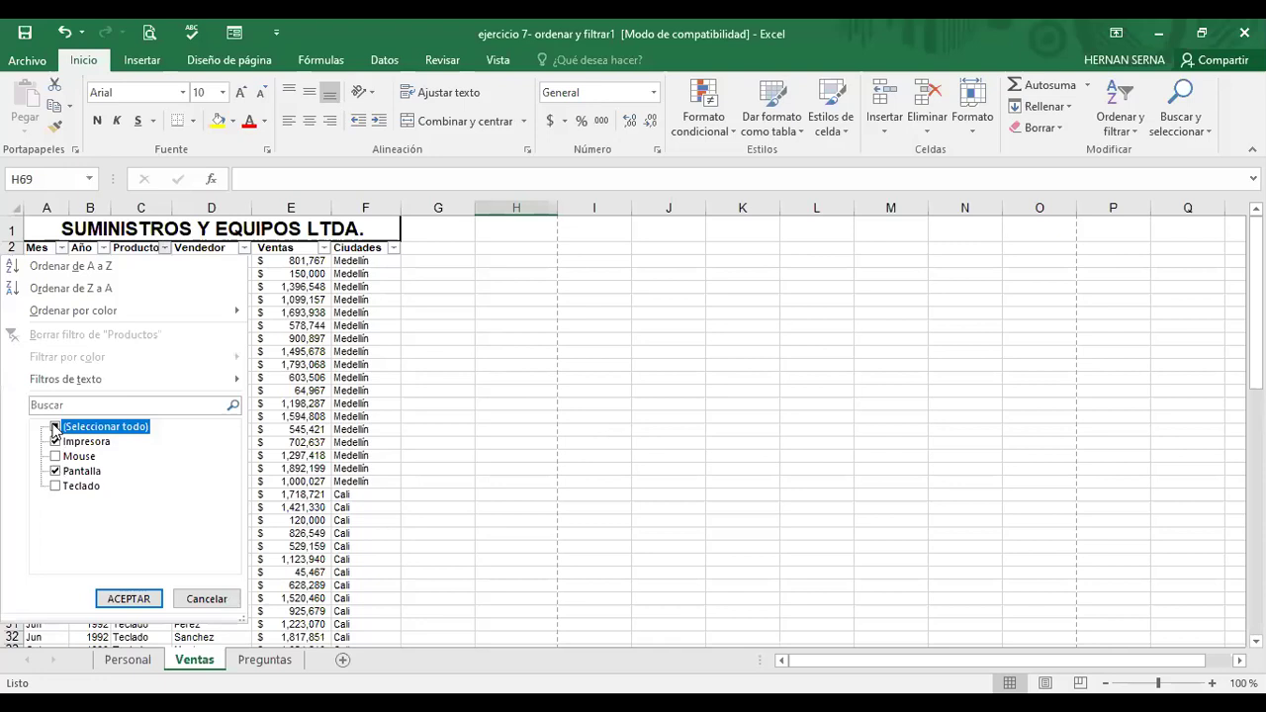
pyautogui.click(55, 471)
pyautogui.click(55, 473)
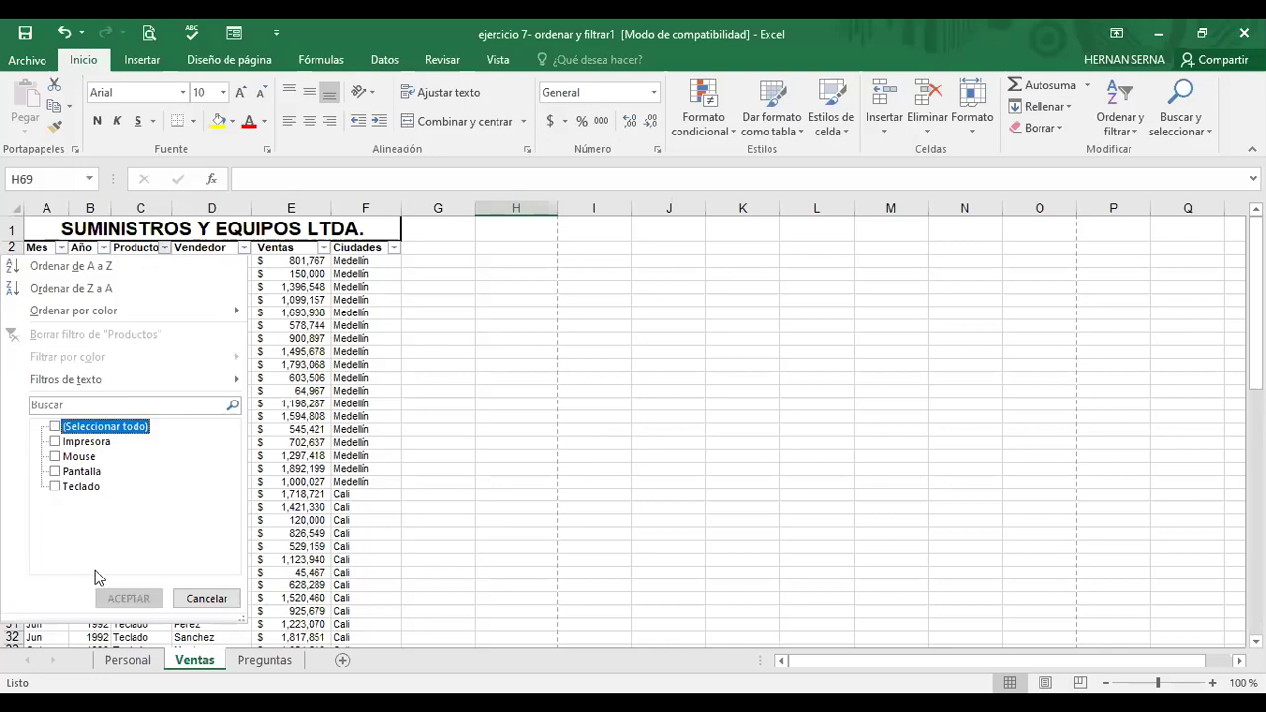
pyautogui.click(115, 596)
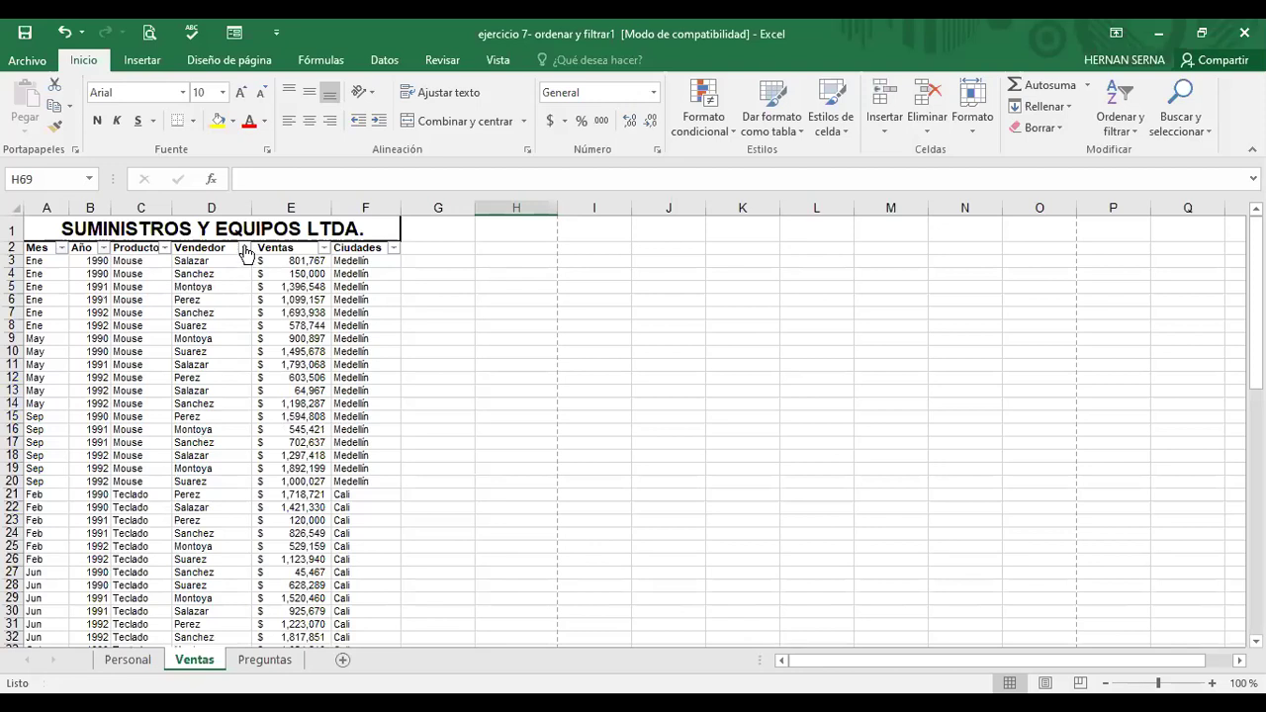
# Step: Filter the Vendedor column to show only the seller entered in row 72
pyautogui.click(57, 456)
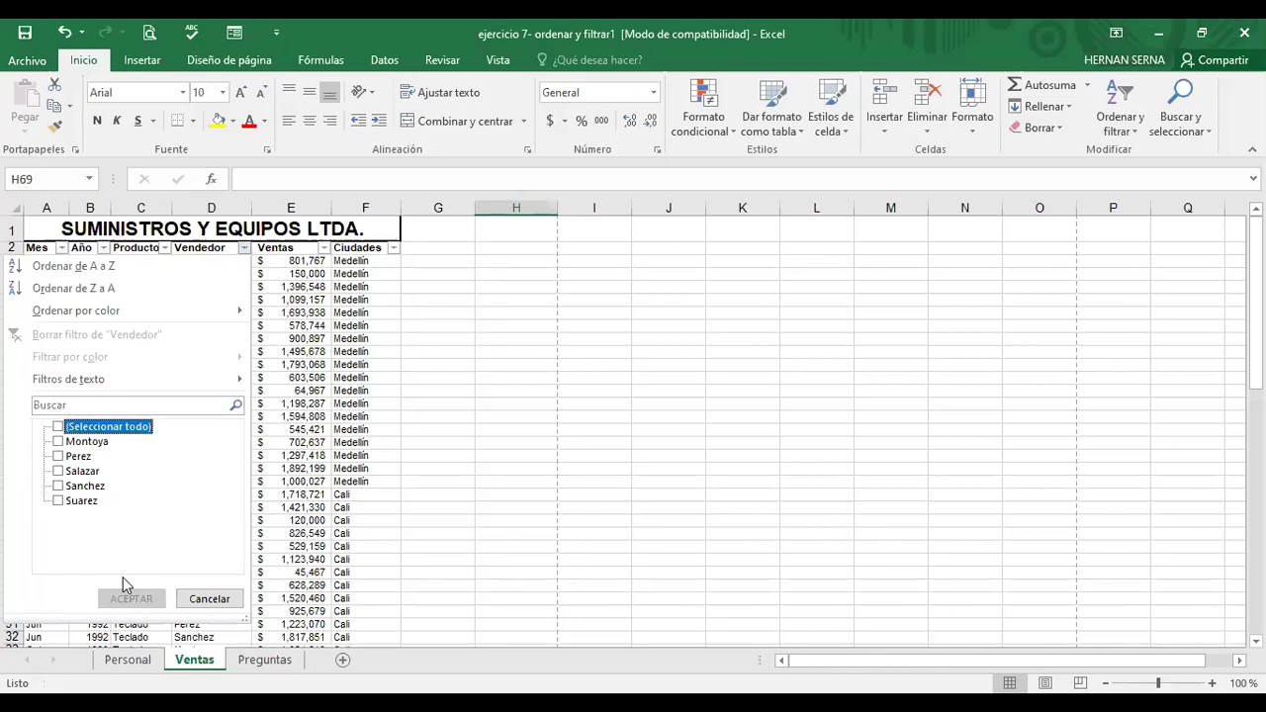
pyautogui.click(128, 598)
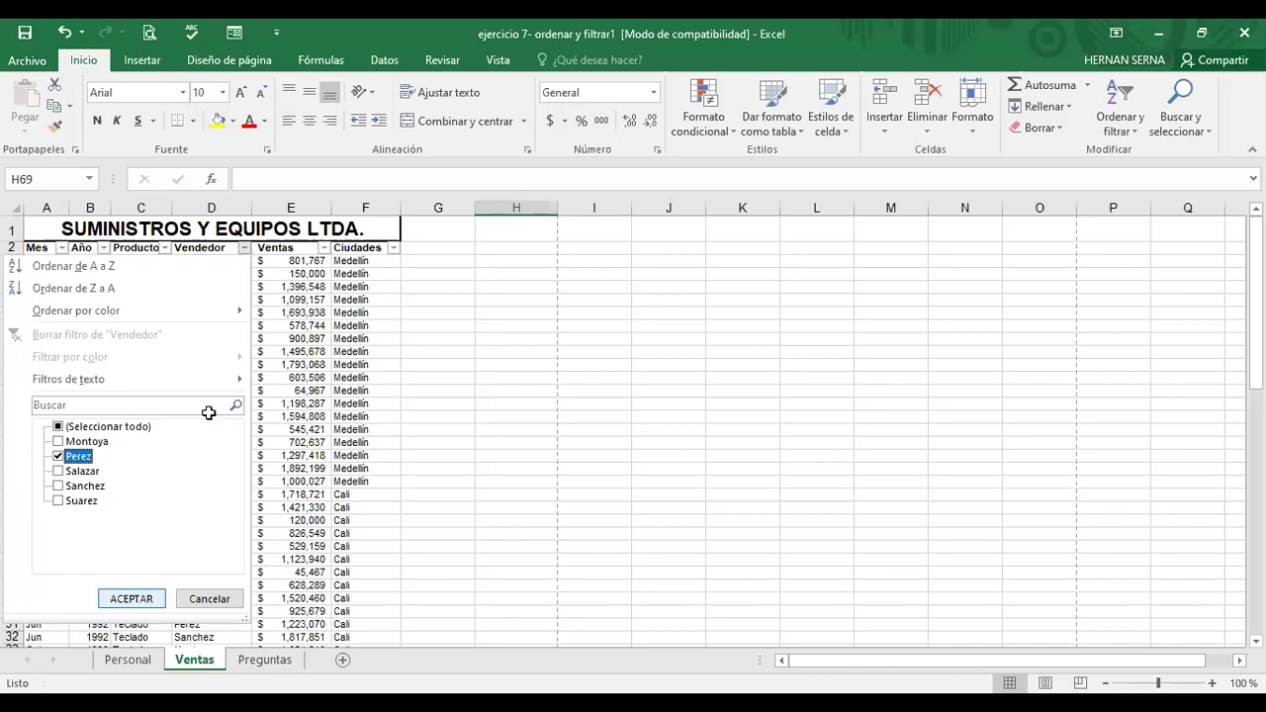